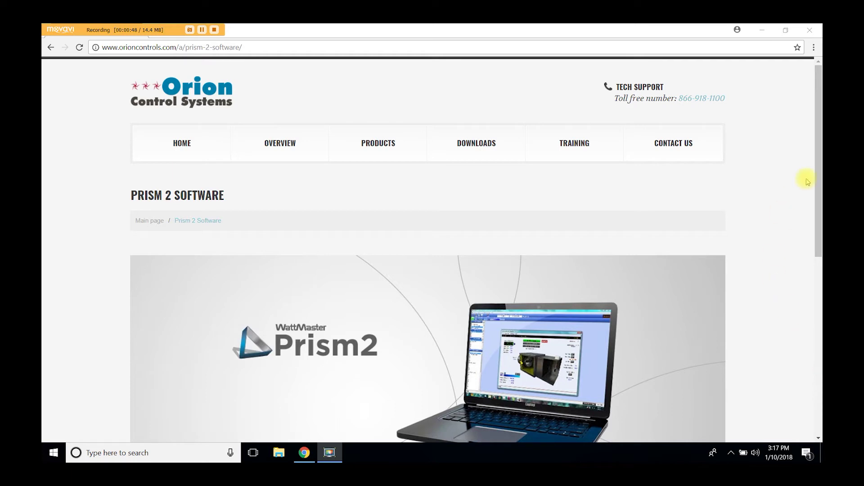
left_click(527, 48)
type("www.te")
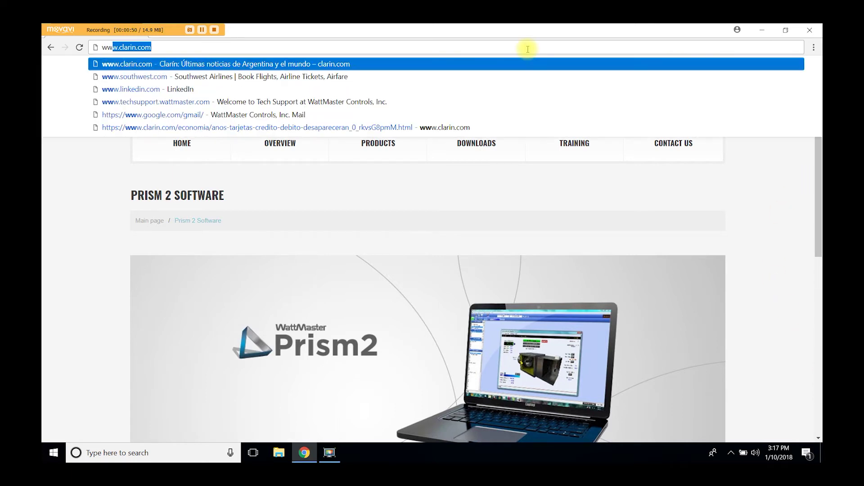
type("chsupport.wattmaste")
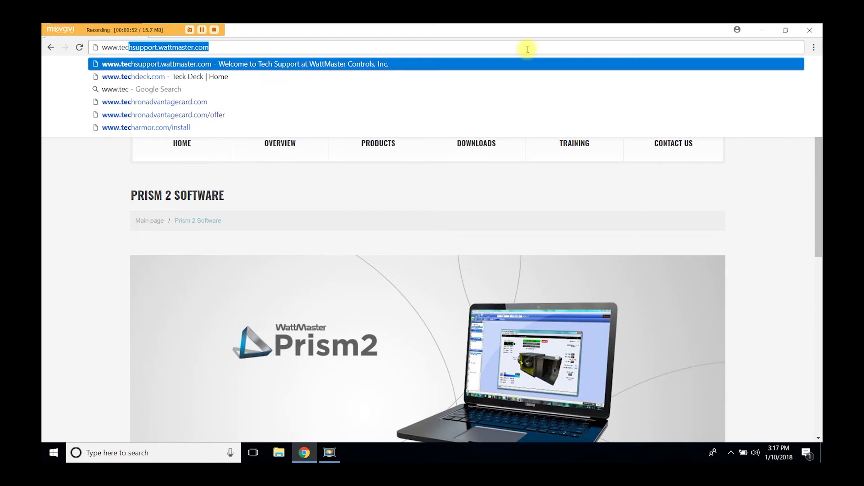
key("Return")
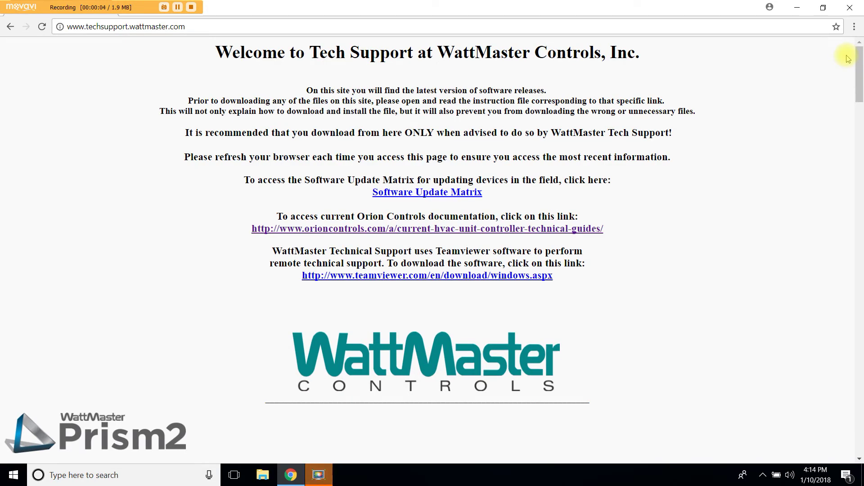
Download the Prism2 software linked from the Prism2 logo, saving it as Prism2_4.7.0 in the Downloads folder.
scroll(848, 59, "down", 1)
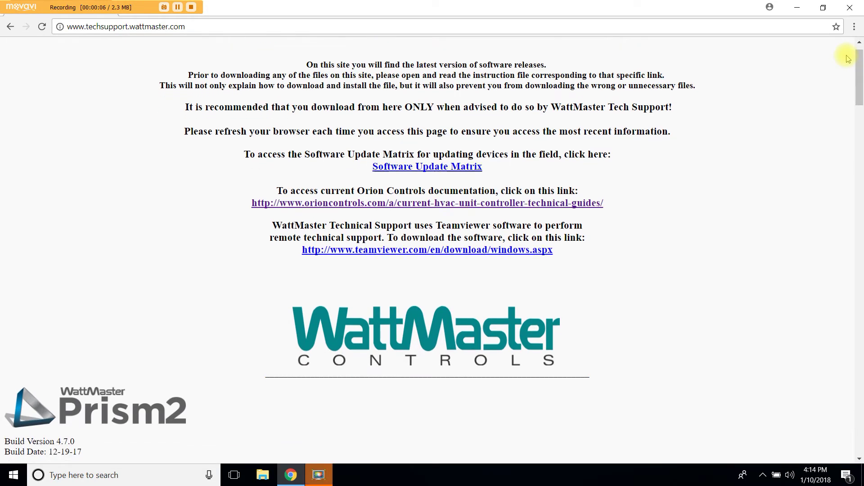
scroll(848, 59, "down", 5)
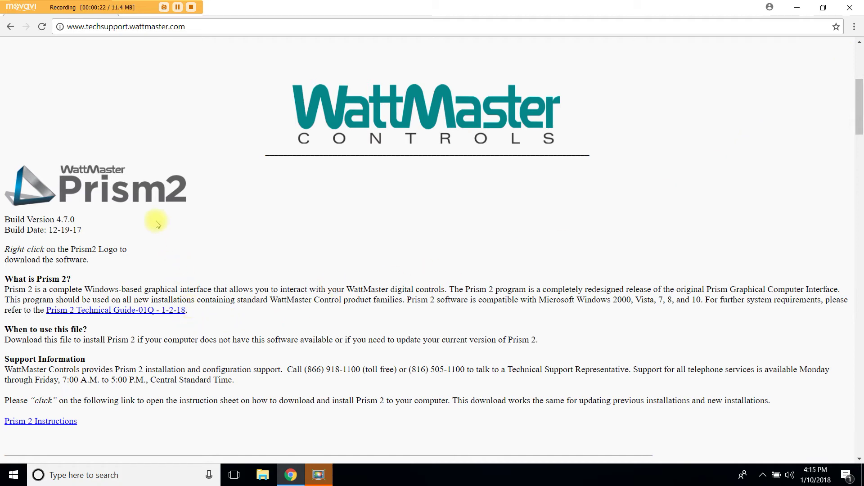
right_click(130, 191)
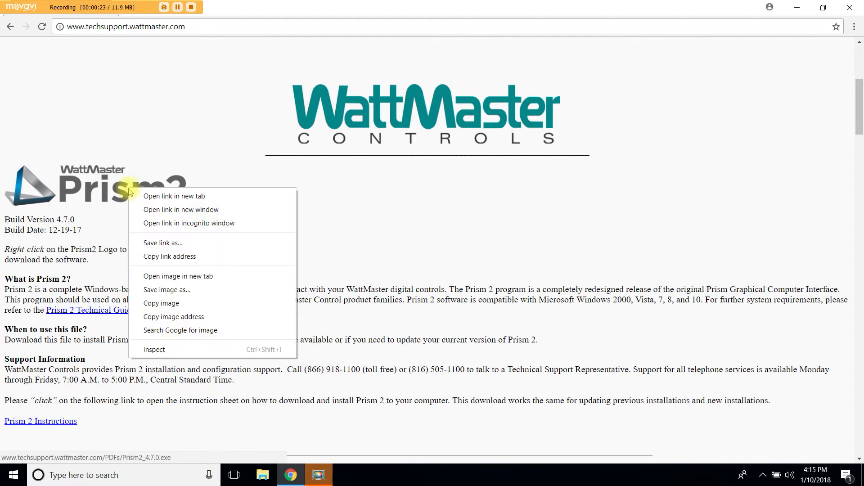
left_click(203, 247)
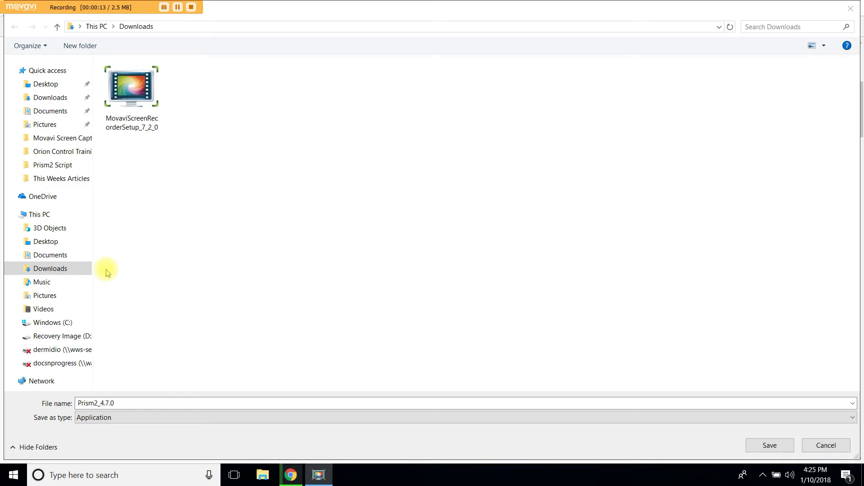
left_click(63, 271)
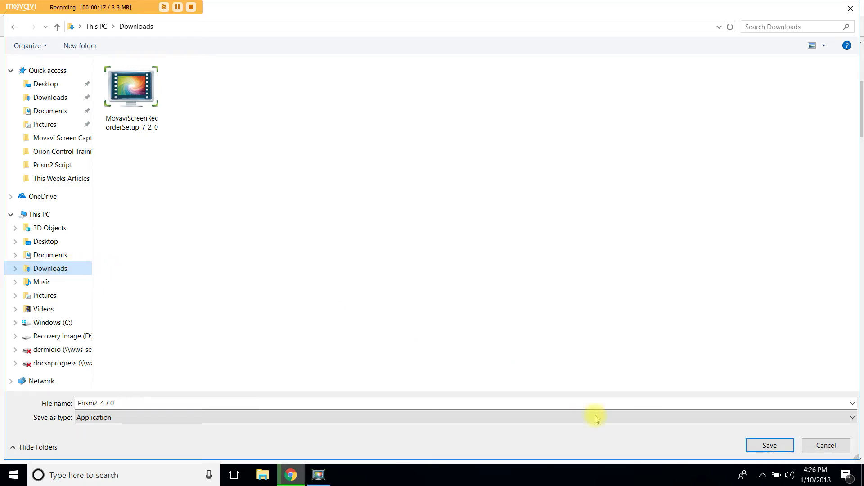
left_click(767, 446)
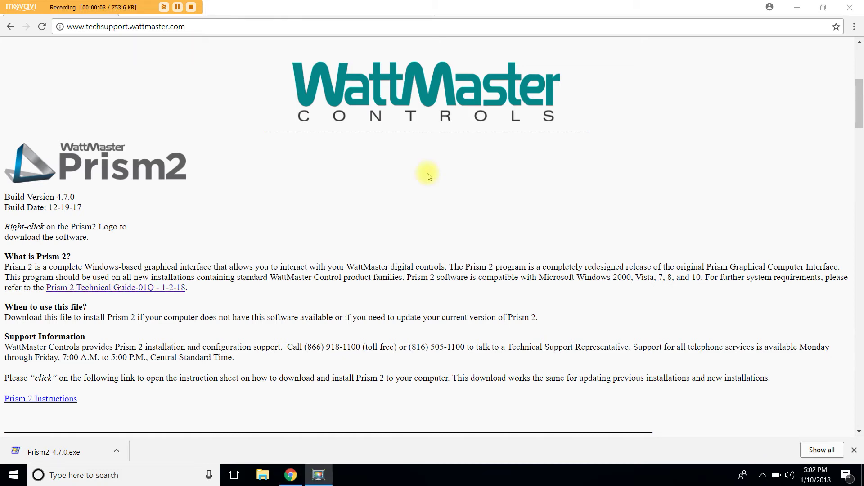
Find the Downloads folder through a Windows search and run Prism2_4.7.0 from it, allowing the unverified publisher.
left_click(96, 475)
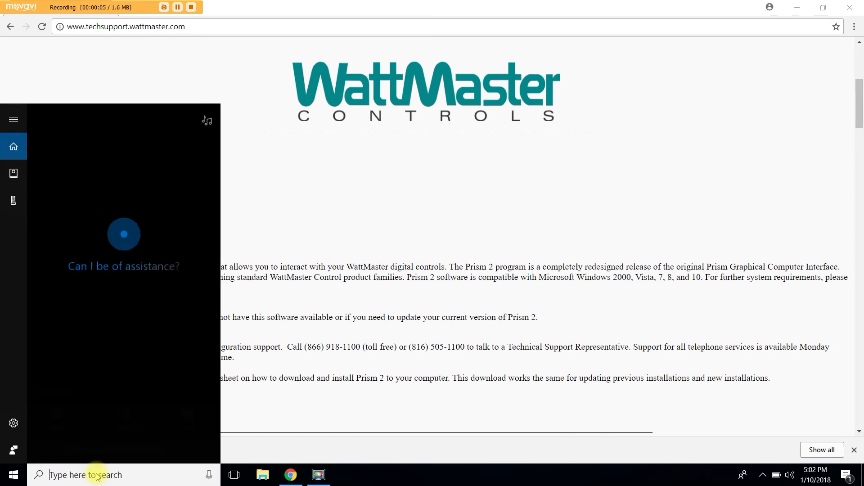
type("dow")
left_click(89, 181)
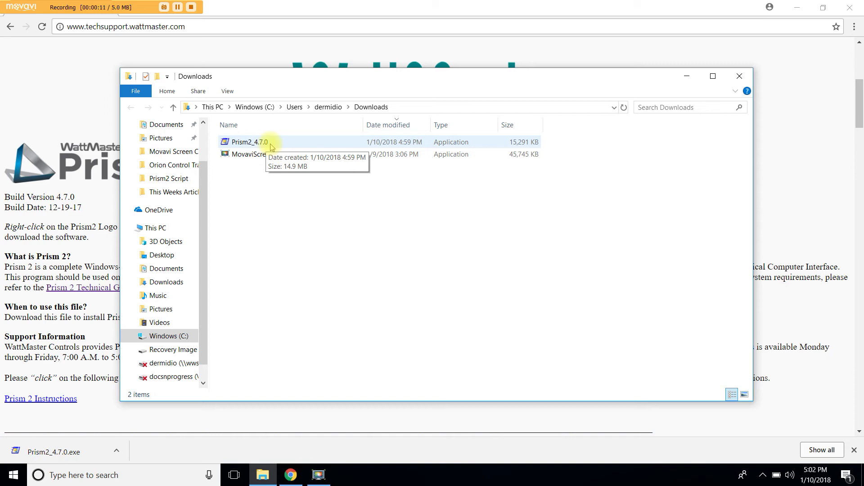
double_click(270, 146)
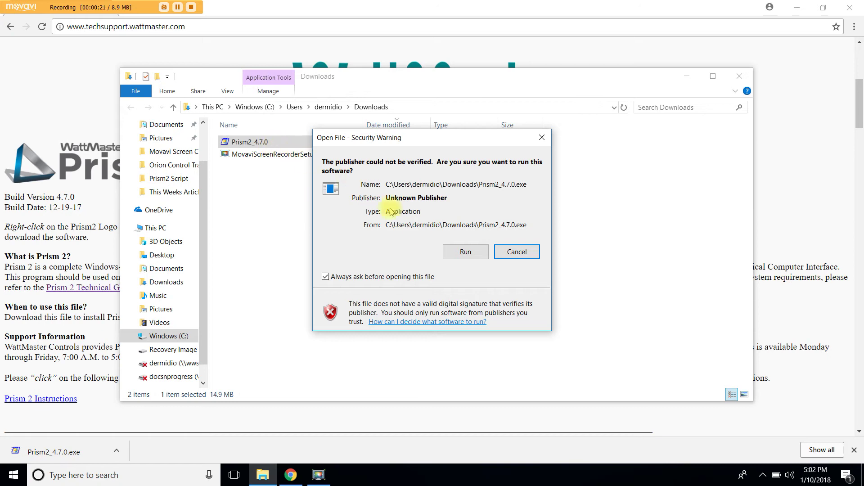
left_click(464, 254)
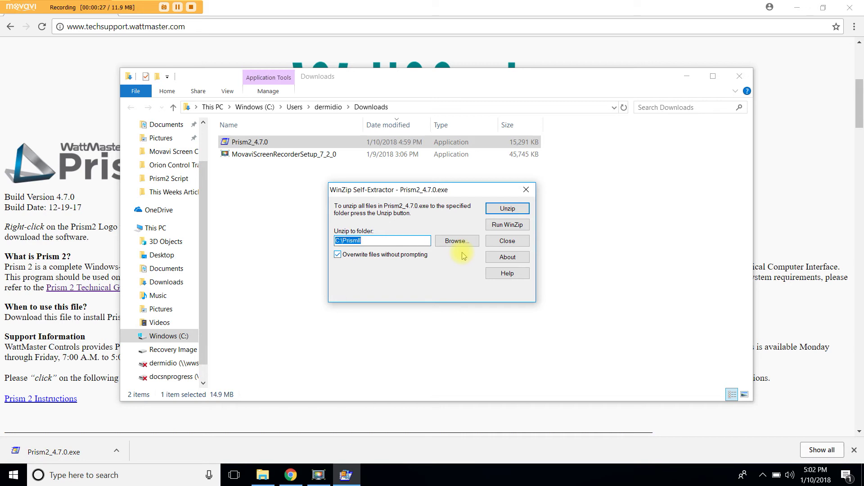
Unzip the Prism2 files to C:\PrismII, then close the self-extractor, the Downloads window and the browser.
left_click(507, 208)
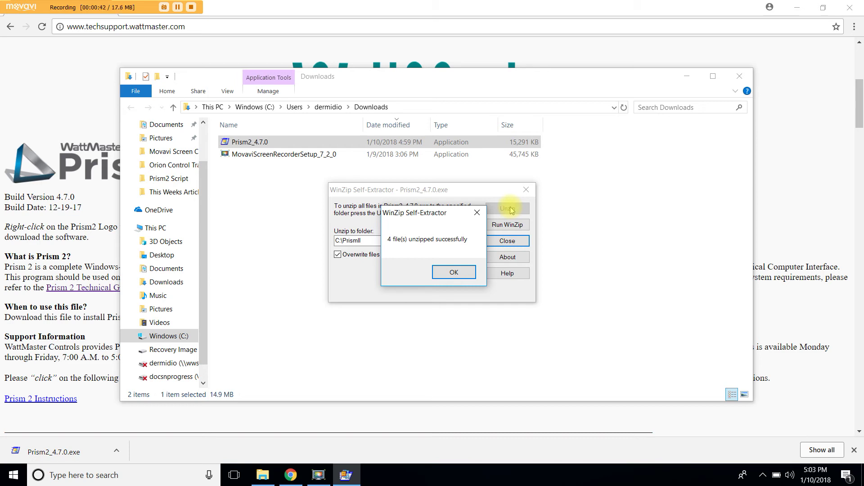
left_click(454, 272)
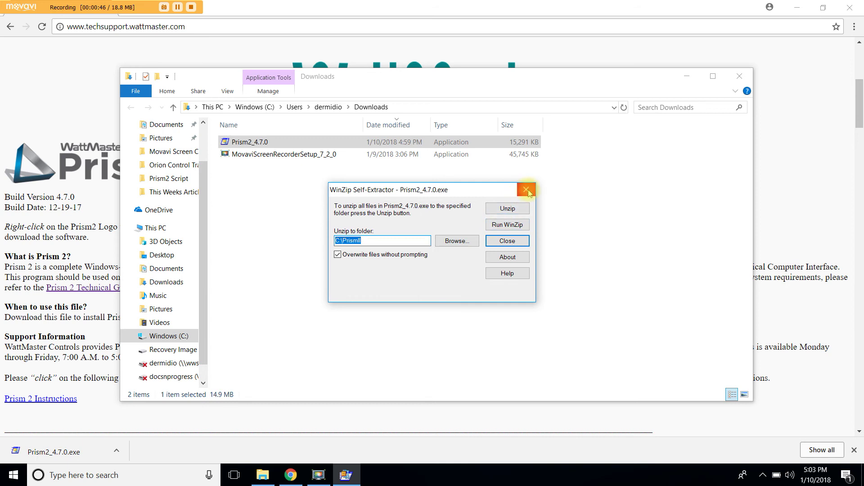
left_click(507, 240)
left_click(738, 79)
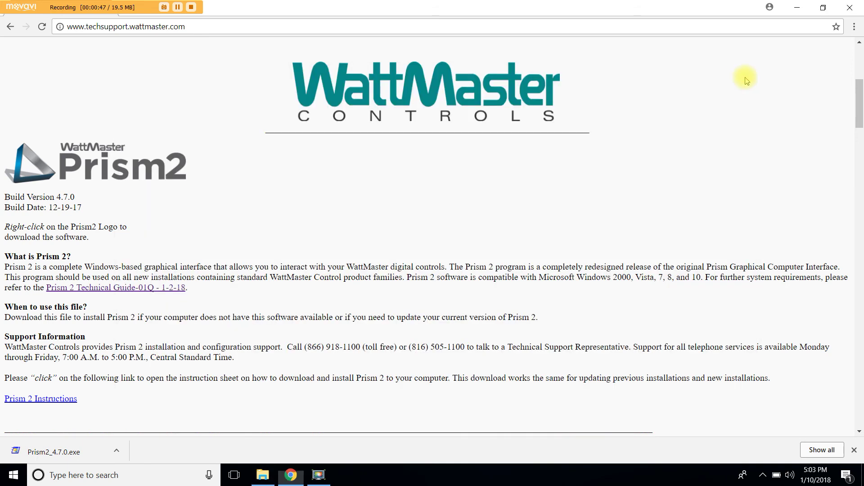
left_click(849, 9)
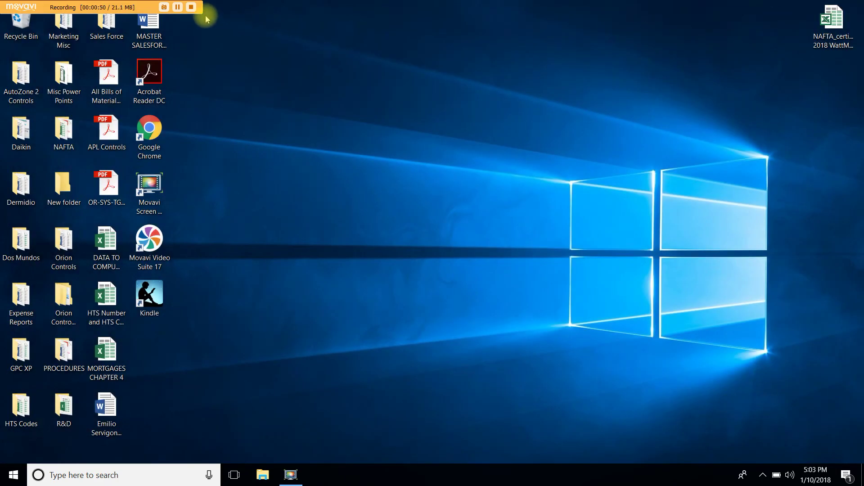
Create a desktop shortcut to the PrismII application stored in C:\PrismII and close the folder window.
left_click(265, 474)
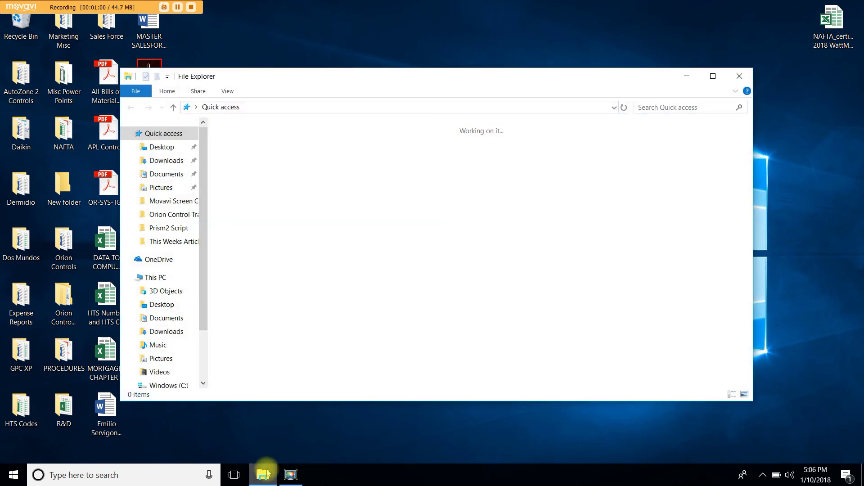
left_click(163, 386)
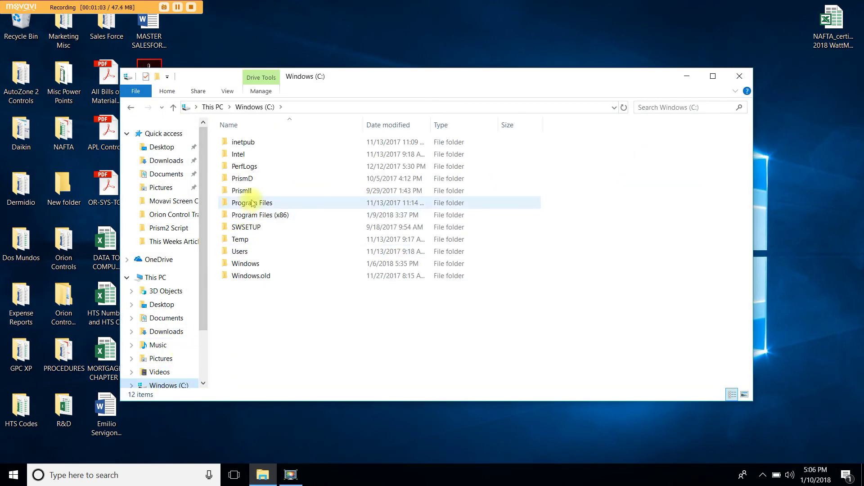
double_click(241, 191)
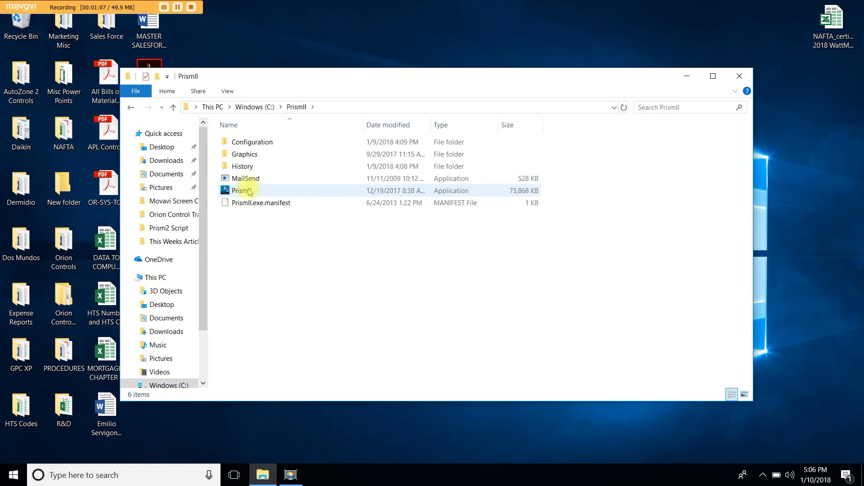
double_click(248, 191)
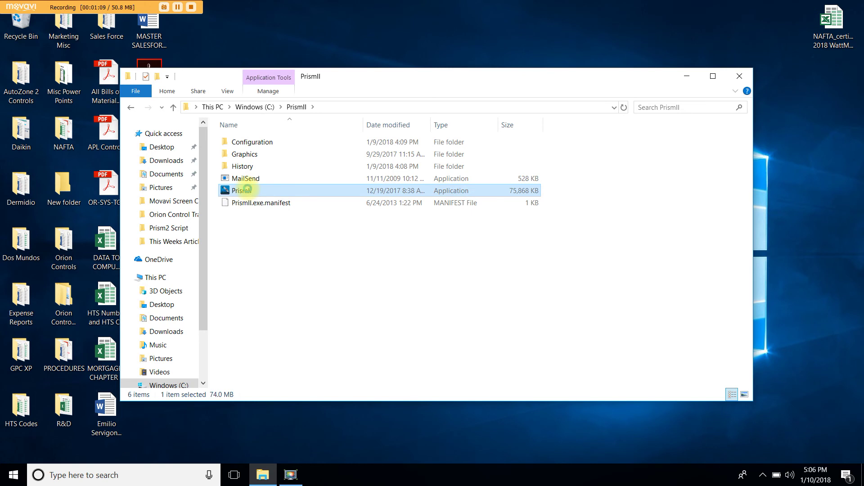
right_click(248, 191)
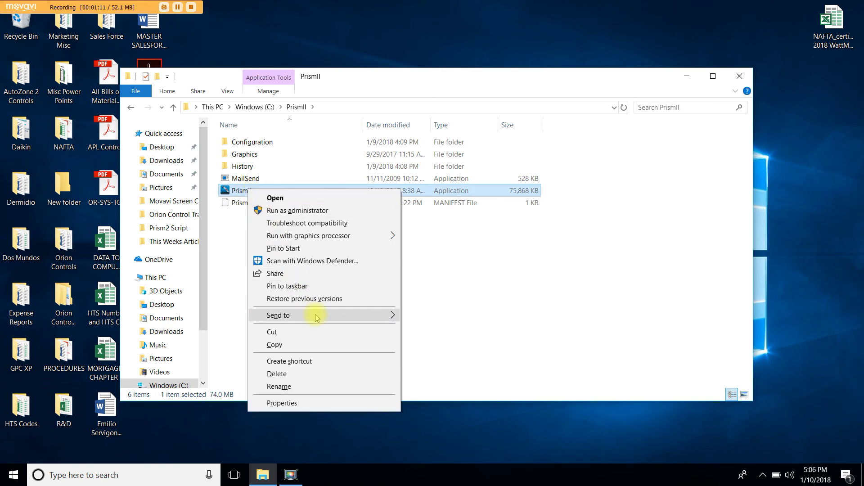
mouse_move(317, 318)
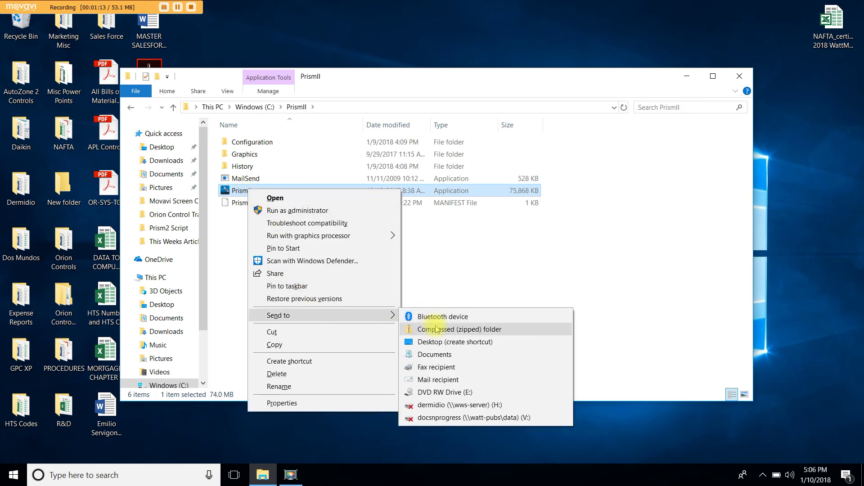
left_click(439, 341)
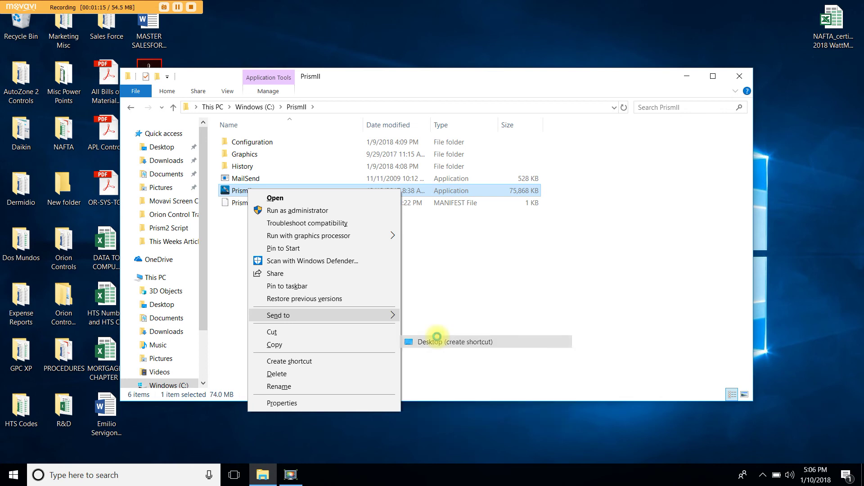
left_click(738, 79)
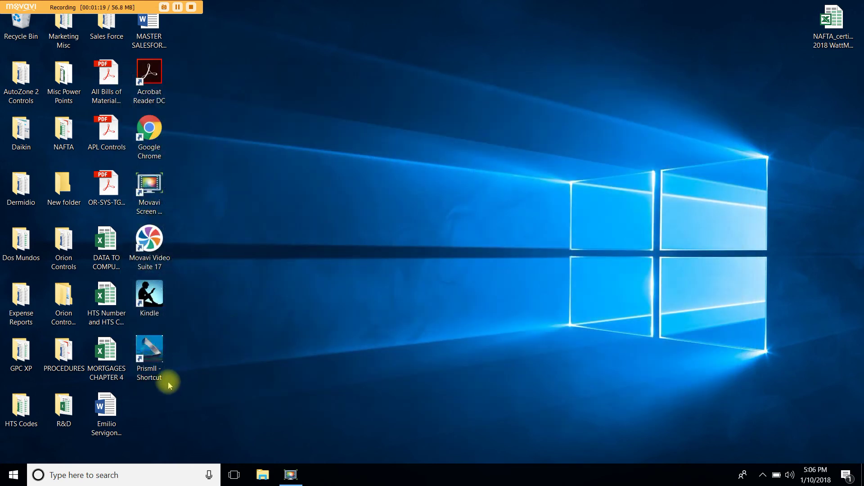
Launch Prism II from its desktop shortcut and open the program's About information.
double_click(156, 373)
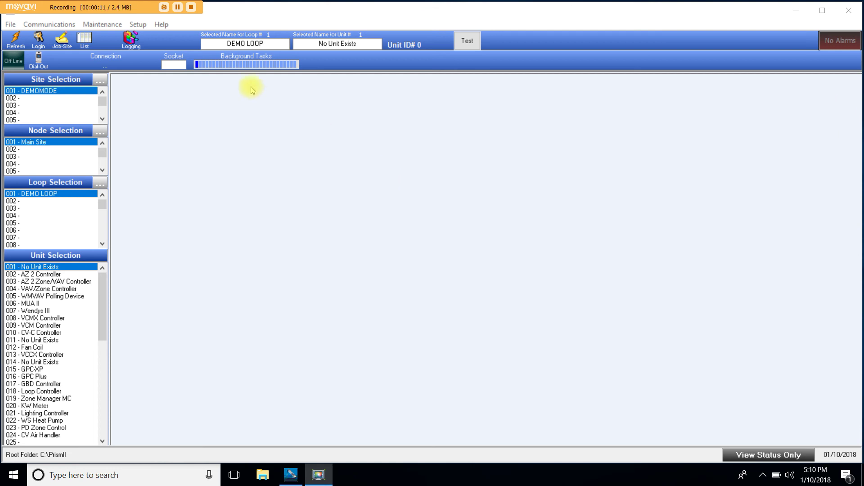
left_click(165, 27)
left_click(173, 38)
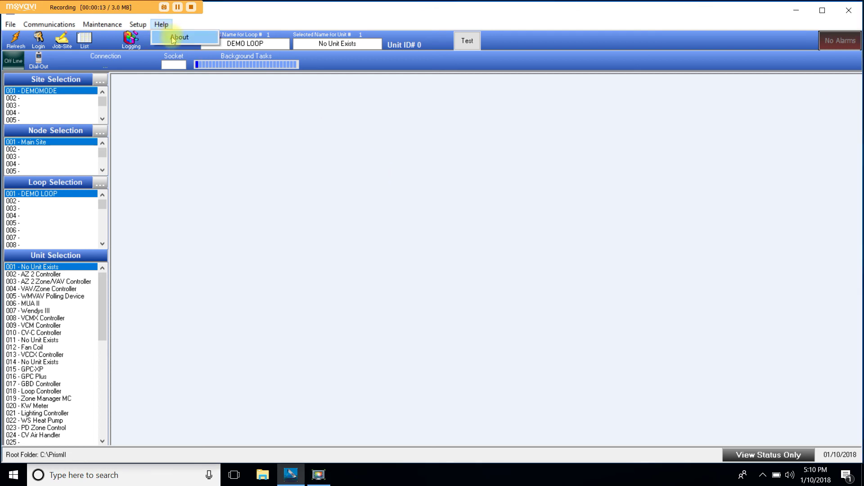